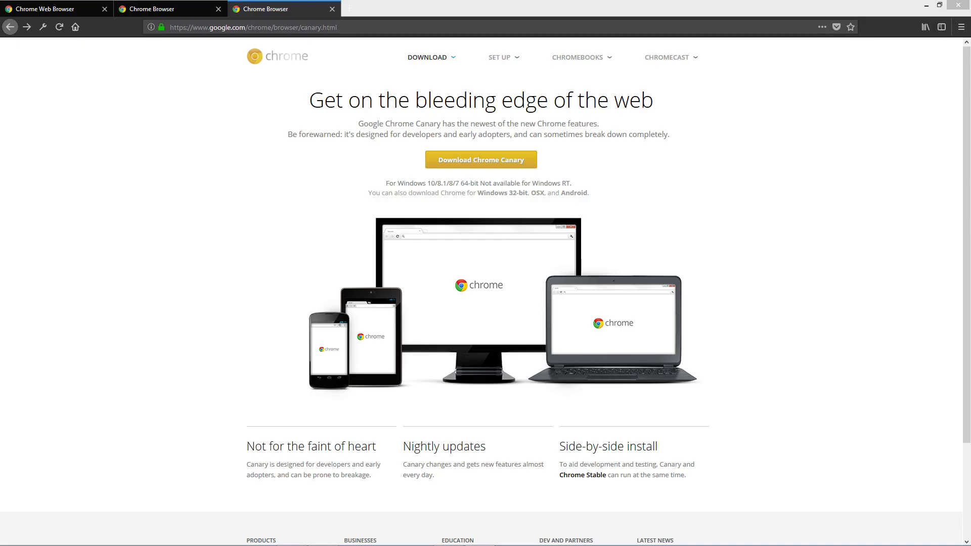
Step: Switch to the second 'Chrome Browser' tab showing the Chrome Beta download page
{"action": "left_click", "coordinate": [165, 9]}
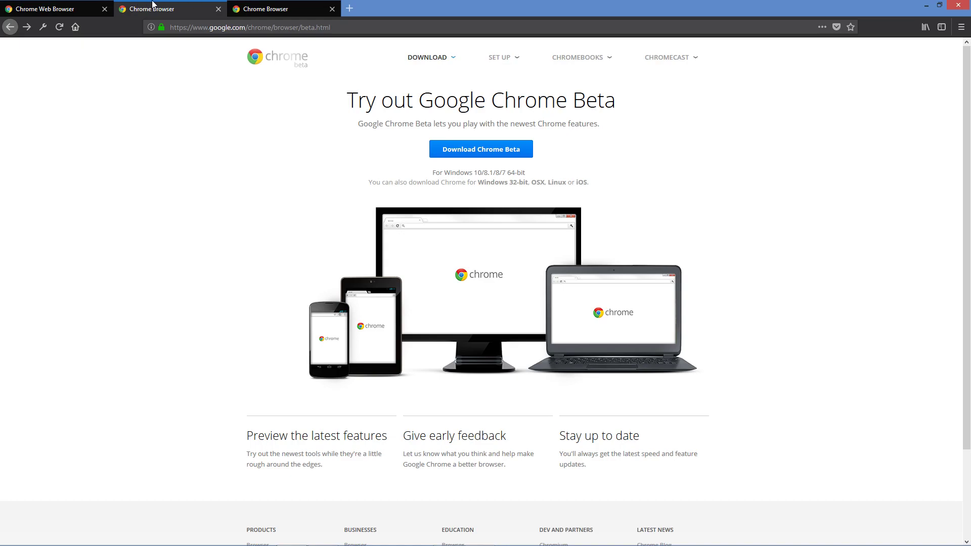
Step: Switch to the first 'Chrome Web Browser' tab with the 'Browse fast' home page
{"action": "left_click", "coordinate": [59, 8]}
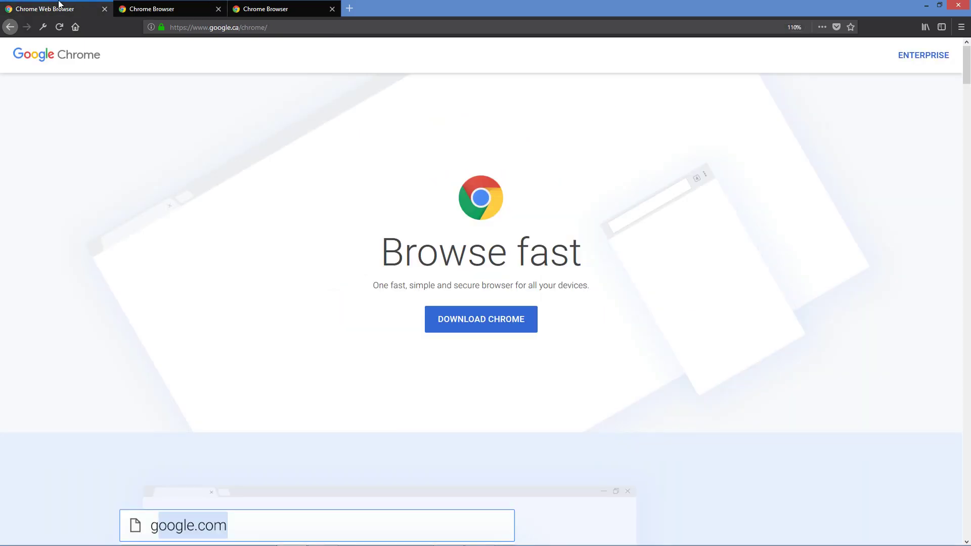